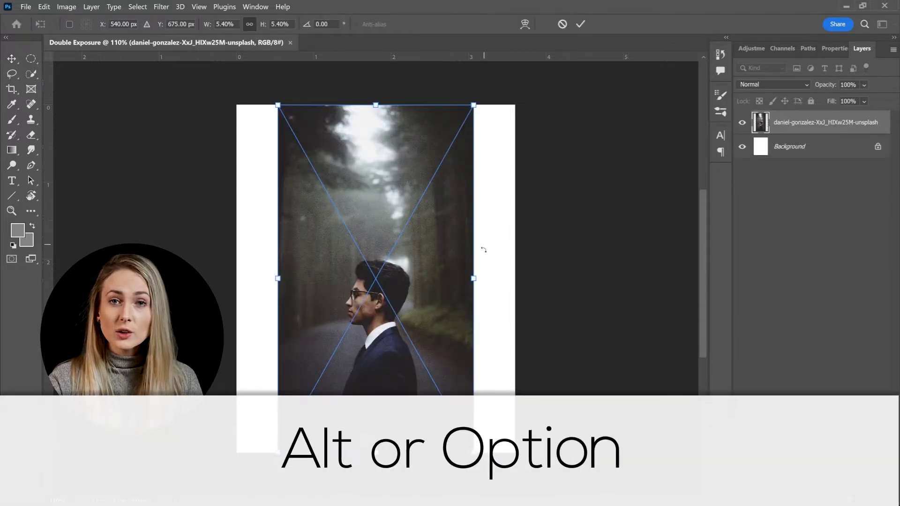
Step: Scale the placed portrait photo proportionally to 17% and position it so the man's head and shoulders fill the canvas
{"action": "left_click_drag", "start_coordinate": [474, 274], "coordinate": [655, 253]}
{"action": "left_click_drag", "start_coordinate": [470, 320], "coordinate": [468, 231]}
{"action": "left_click_drag", "start_coordinate": [653, 189], "coordinate": [685, 188]}
{"action": "left_click_drag", "start_coordinate": [484, 213], "coordinate": [485, 221]}
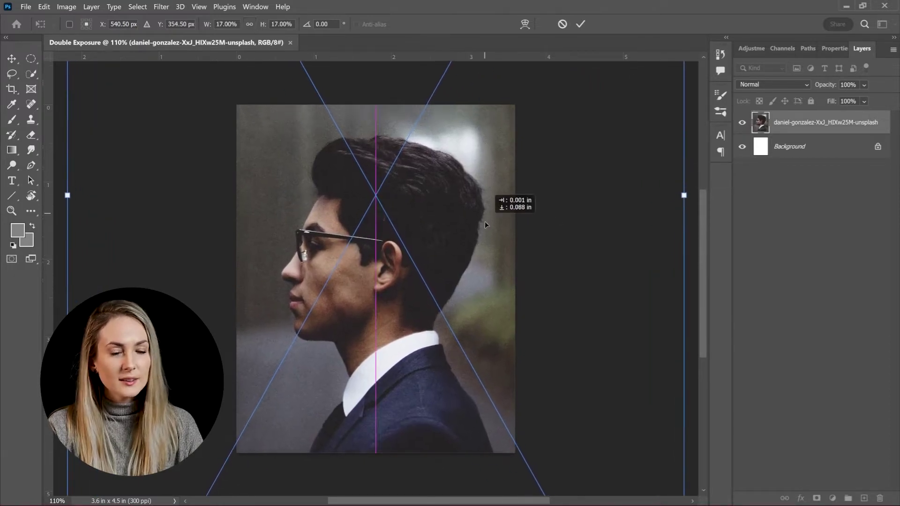
{"action": "key", "text": "Return"}
Step: Select the man with Select Subject and mask out his background, refining the selection edge with Smooth 10
{"action": "left_click", "coordinate": [31, 74]}
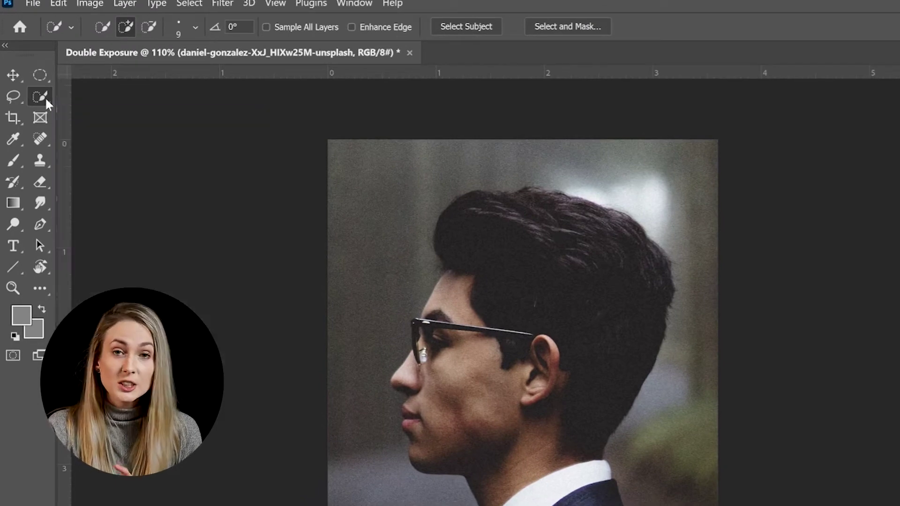
{"action": "left_click", "coordinate": [460, 26]}
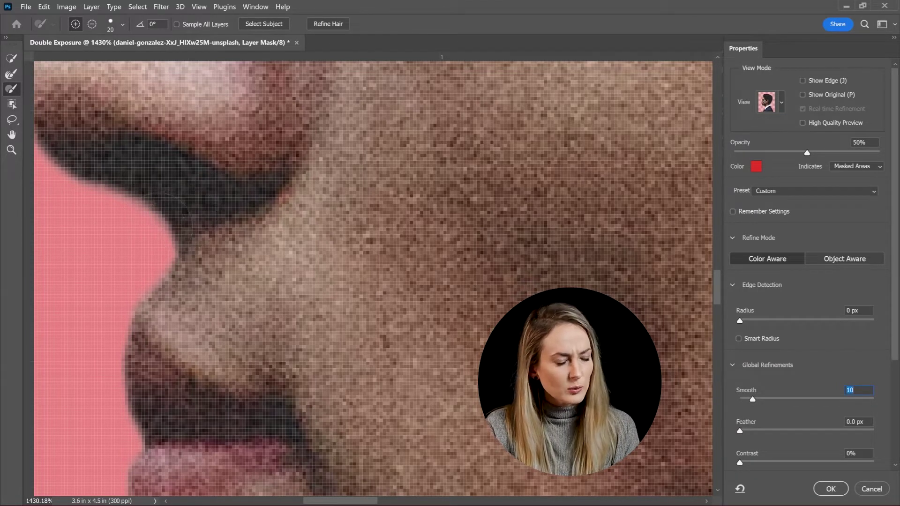
{"action": "left_click_drag", "start_coordinate": [212, 245], "coordinate": [275, 235]}
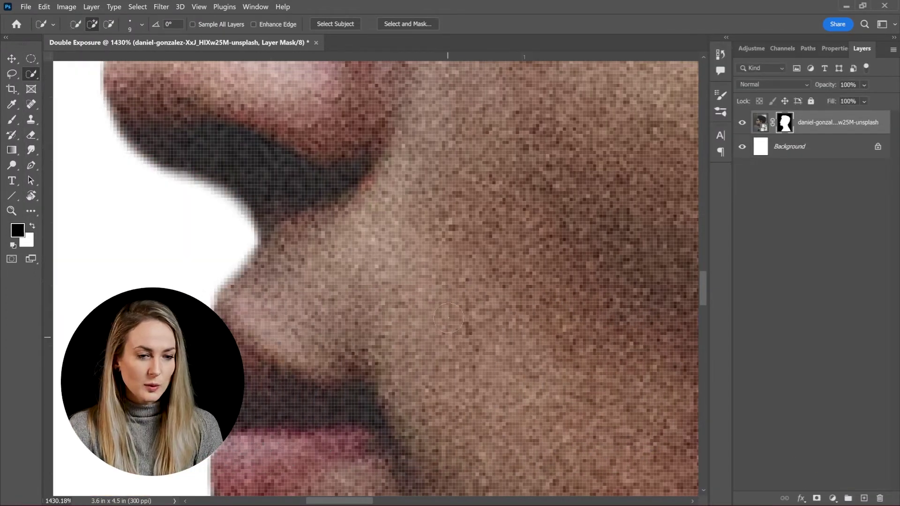
Step: Examine the masked portrait's outline against the white background, both close up and as a whole
{"action": "scroll", "coordinate": [403, 258], "scroll_direction": "down", "scroll_amount": 10}
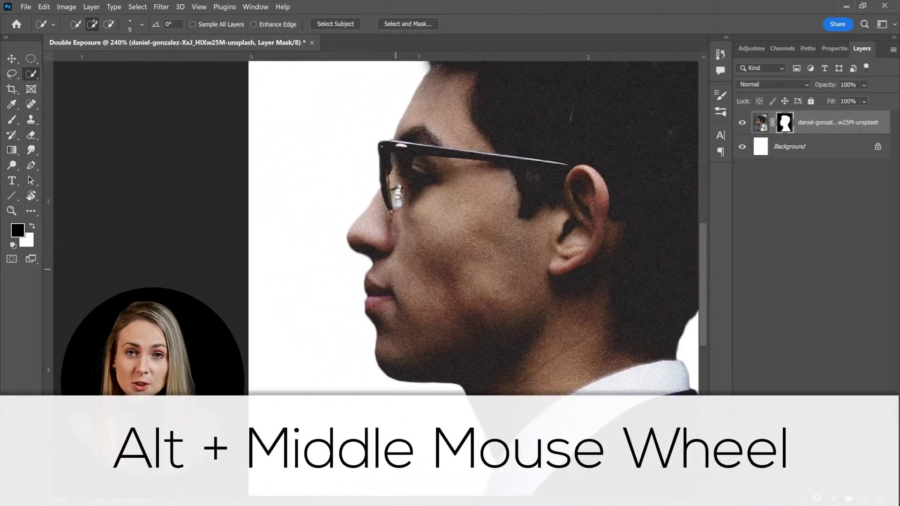
{"action": "scroll", "coordinate": [406, 297], "scroll_direction": "down", "scroll_amount": 6}
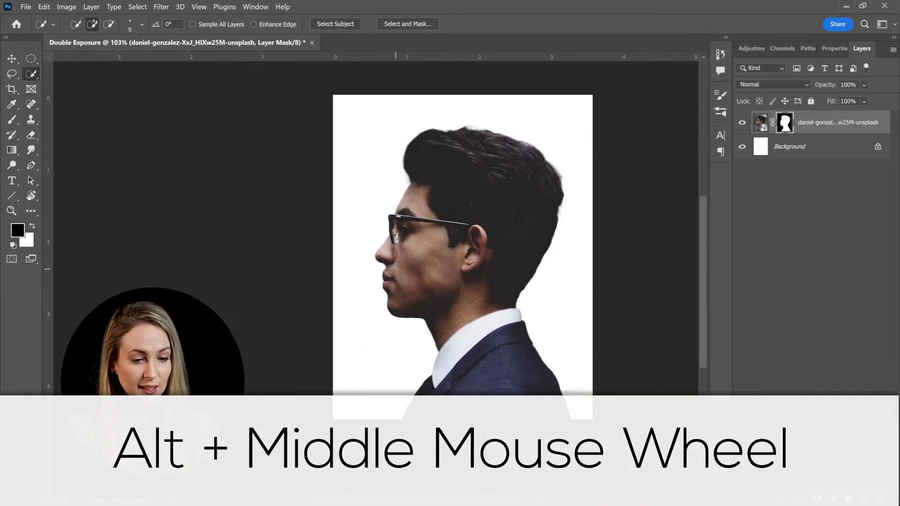
{"action": "scroll", "coordinate": [396, 269], "scroll_direction": "up", "scroll_amount": 5}
{"action": "scroll", "coordinate": [396, 269], "scroll_direction": "down", "scroll_amount": 4}
{"action": "scroll", "coordinate": [395, 269], "scroll_direction": "up", "scroll_amount": 5}
{"action": "scroll", "coordinate": [395, 269], "scroll_direction": "down", "scroll_amount": 2}
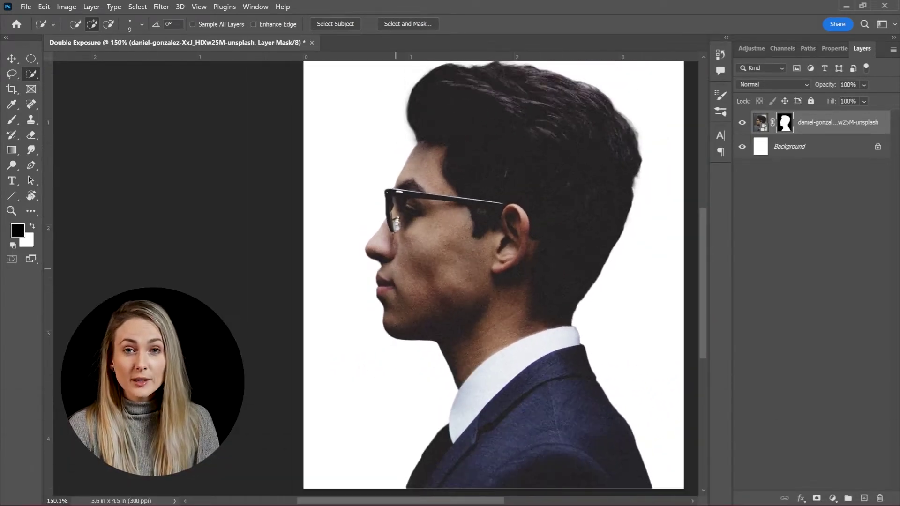
{"action": "mouse_move", "coordinate": [404, 273]}
{"action": "left_mouse_down"}
{"action": "mouse_move", "coordinate": [329, 290]}
{"action": "mouse_move", "coordinate": [337, 280]}
{"action": "left_mouse_up"}
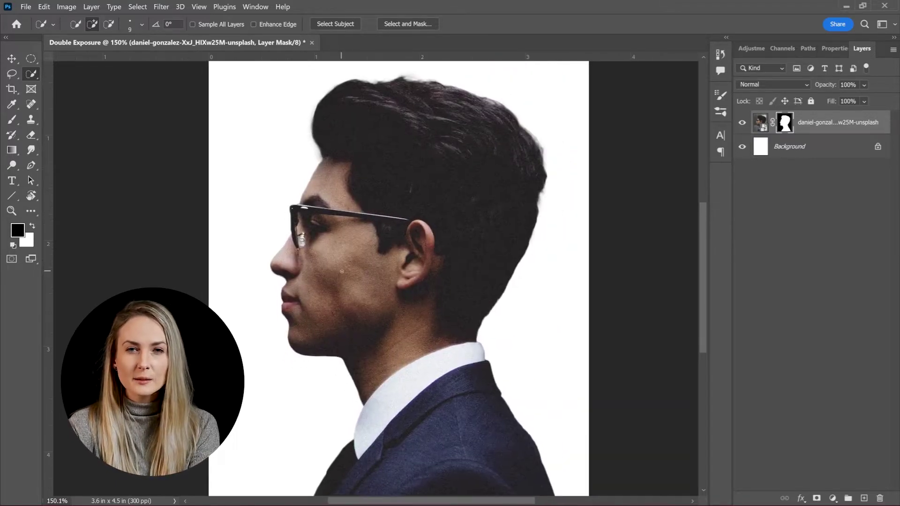
{"action": "scroll", "coordinate": [342, 270], "scroll_direction": "down", "scroll_amount": 1}
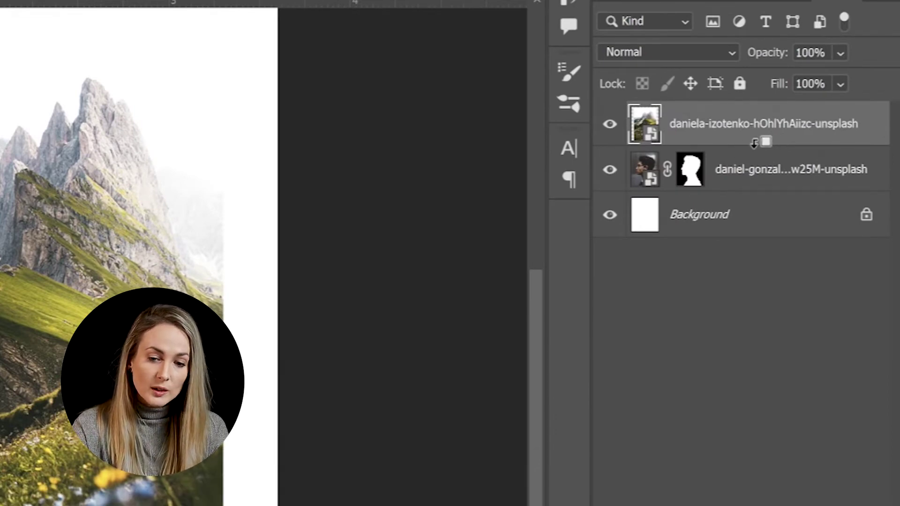
Step: Clip the mountain landscape layer to the portrait and shift it to X 565.50 px, Y 753.73 px inside the silhouette
{"action": "left_click", "coordinate": [753, 143], "text": "alt"}
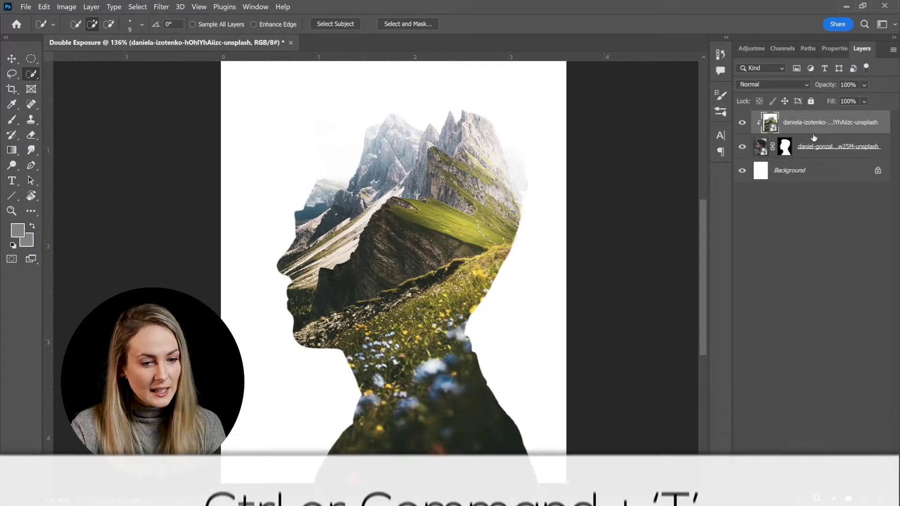
{"action": "key", "text": "ctrl+t"}
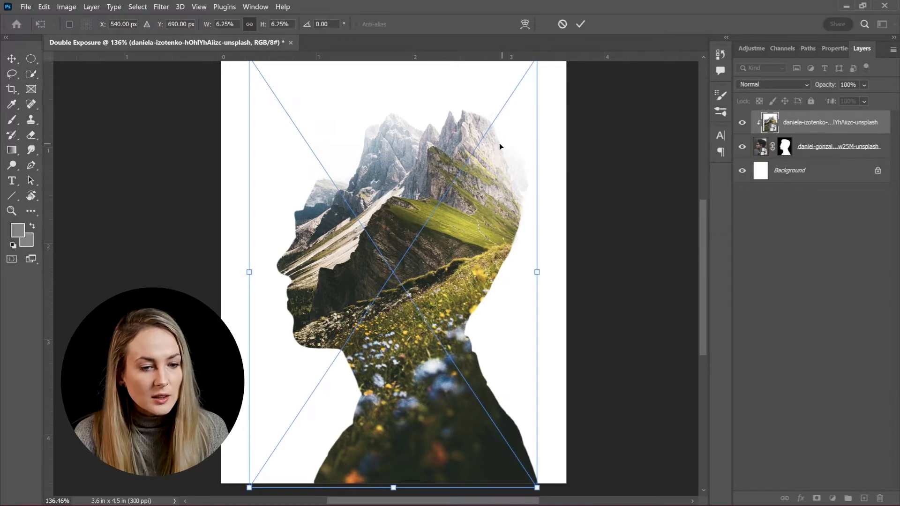
{"action": "left_click_drag", "start_coordinate": [479, 171], "coordinate": [489, 192]}
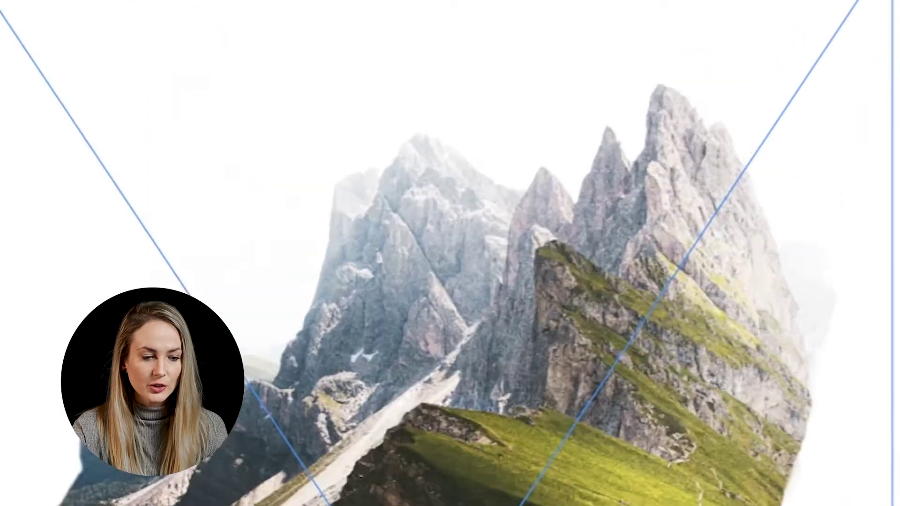
{"action": "key", "text": "alt+space"}
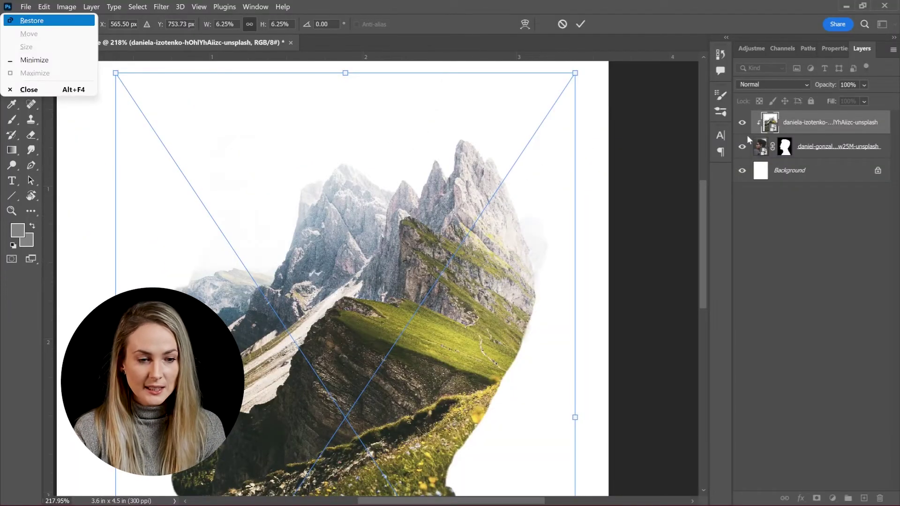
Step: Set the mountain landscape layer's blending mode to Screen
{"action": "left_click", "coordinate": [794, 122]}
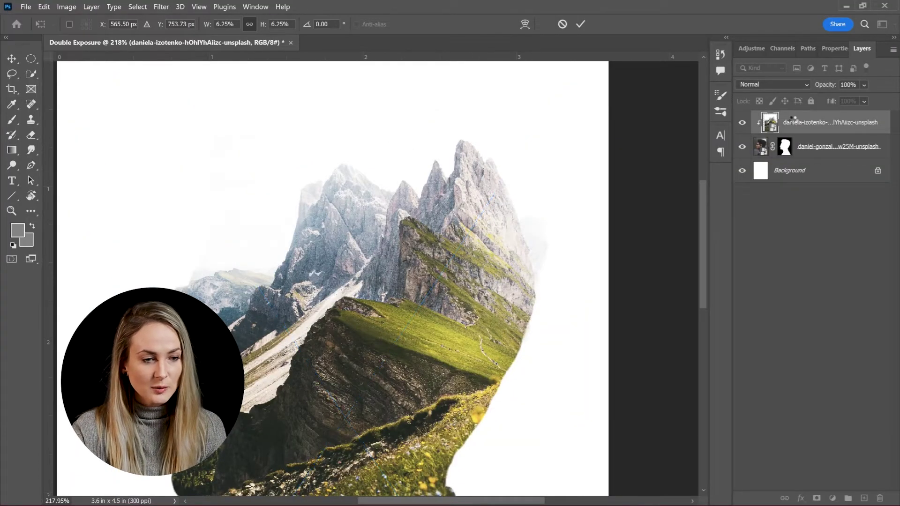
{"action": "left_click", "coordinate": [780, 86]}
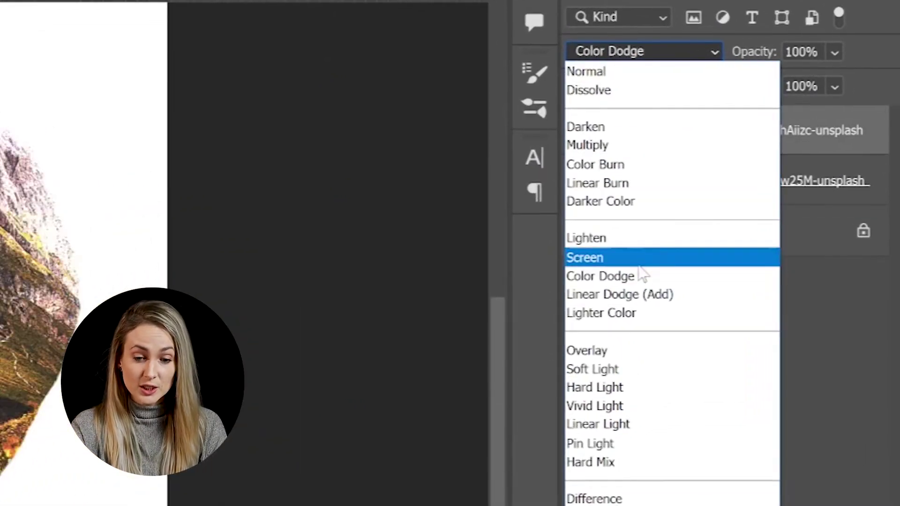
{"action": "left_click", "coordinate": [643, 259]}
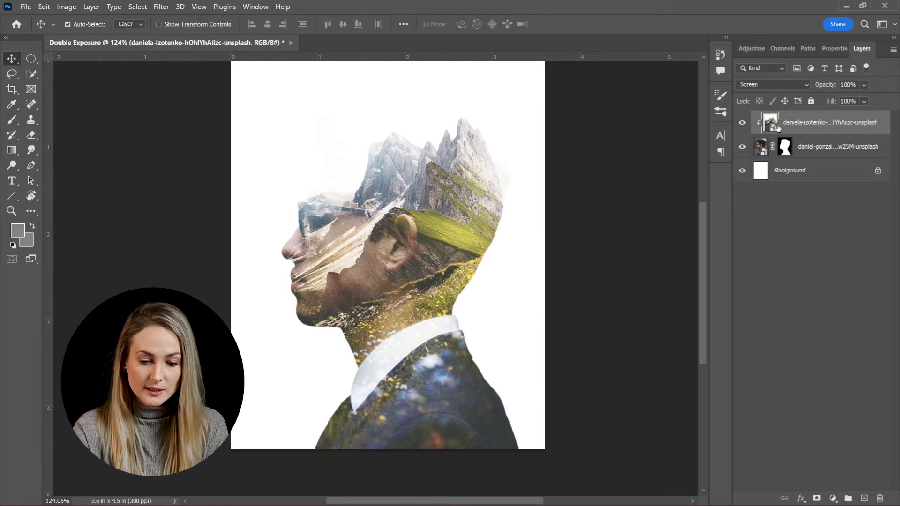
Step: Add a layer mask to the mountain layer and paint it black with a soft brush over the man's face and ear
{"action": "scroll", "coordinate": [421, 232], "scroll_direction": "up", "scroll_amount": 6}
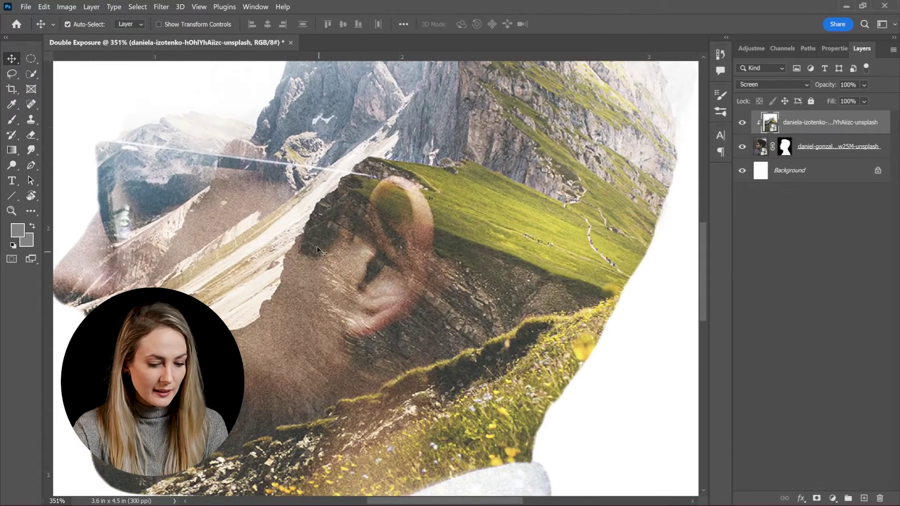
{"action": "left_click_drag", "start_coordinate": [322, 225], "coordinate": [425, 234]}
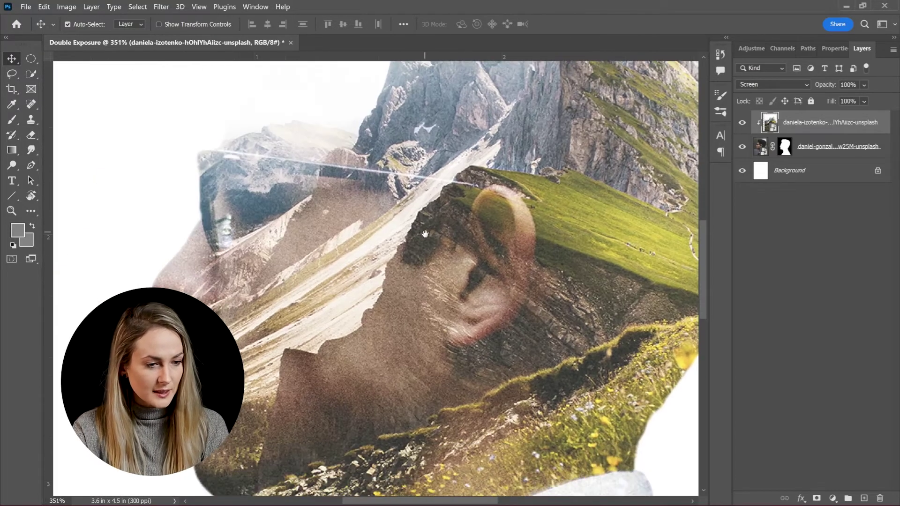
{"action": "scroll", "coordinate": [311, 255], "scroll_direction": "down", "scroll_amount": 3}
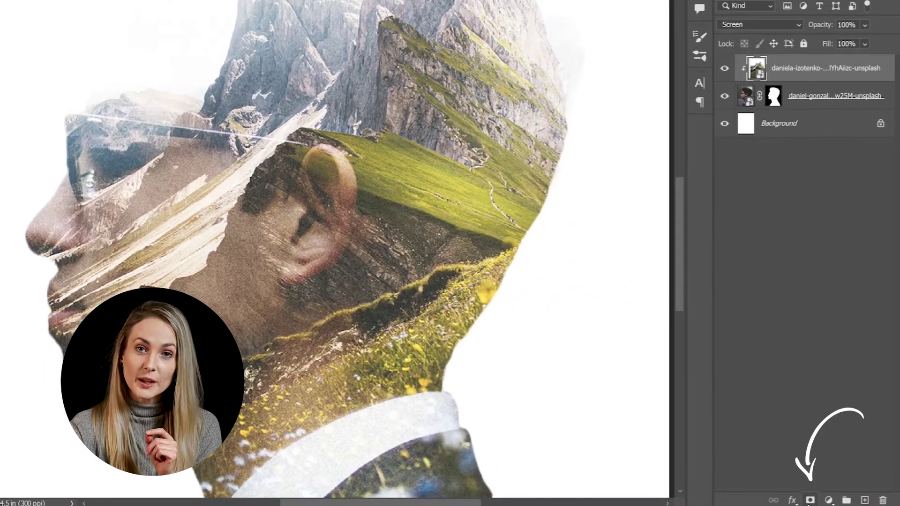
{"action": "left_click", "coordinate": [810, 500]}
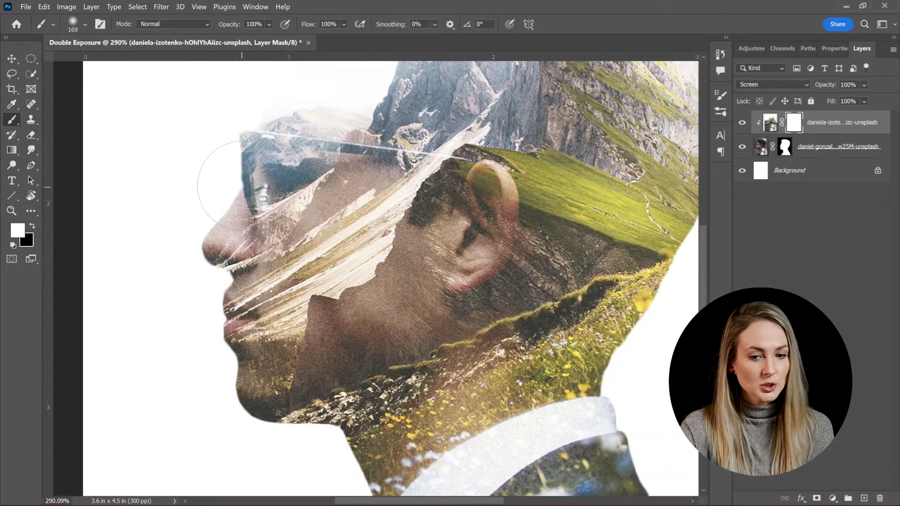
{"action": "key", "text": "x"}
{"action": "mouse_move", "coordinate": [233, 179]}
{"action": "left_mouse_down"}
{"action": "mouse_move", "coordinate": [263, 244]}
{"action": "mouse_move", "coordinate": [328, 225]}
{"action": "mouse_move", "coordinate": [356, 234]}
{"action": "mouse_move", "coordinate": [286, 337]}
{"action": "mouse_move", "coordinate": [255, 359]}
{"action": "mouse_move", "coordinate": [384, 209]}
{"action": "mouse_move", "coordinate": [387, 236]}
{"action": "mouse_move", "coordinate": [471, 253]}
{"action": "left_mouse_up"}
{"action": "scroll", "coordinate": [527, 201], "scroll_direction": "up", "scroll_amount": 5}
{"action": "left_click_drag", "start_coordinate": [473, 199], "coordinate": [415, 202]}
{"action": "mouse_move", "coordinate": [438, 162]}
{"action": "left_mouse_down"}
{"action": "mouse_move", "coordinate": [436, 277]}
{"action": "mouse_move", "coordinate": [368, 367]}
{"action": "left_mouse_up"}
{"action": "scroll", "coordinate": [441, 261], "scroll_direction": "down", "scroll_amount": 1}
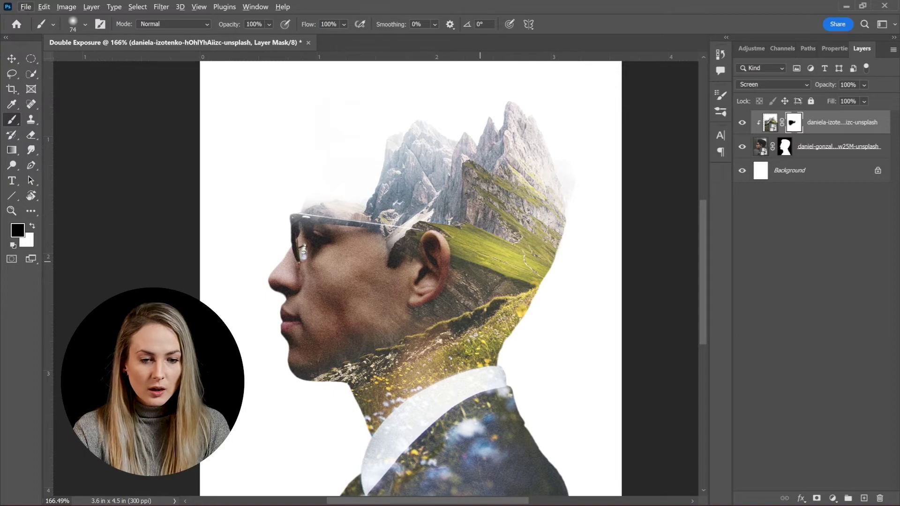
Step: Select the portrait layer's mask for editing and enlarge the brush to 35 px for cleaning the haze along the back of the head
{"action": "scroll", "coordinate": [562, 187], "scroll_direction": "up", "scroll_amount": 9}
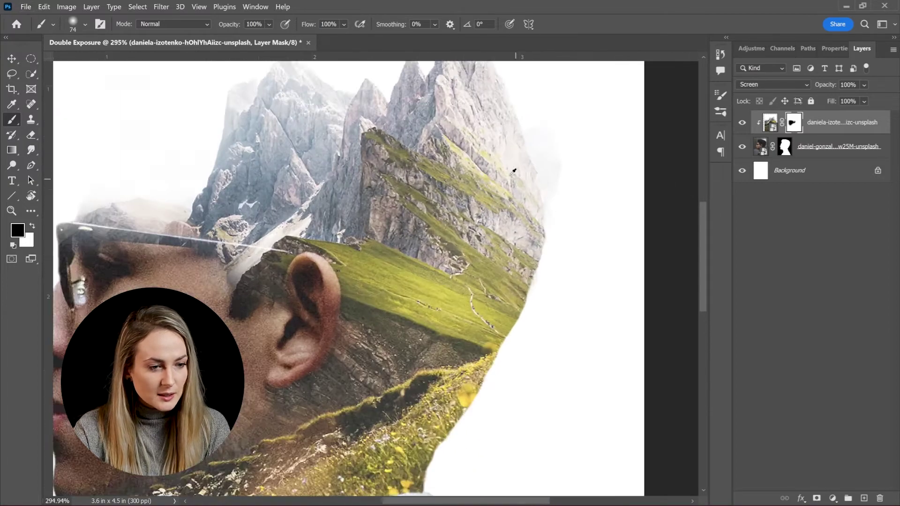
{"action": "scroll", "coordinate": [516, 230], "scroll_direction": "down", "scroll_amount": 5}
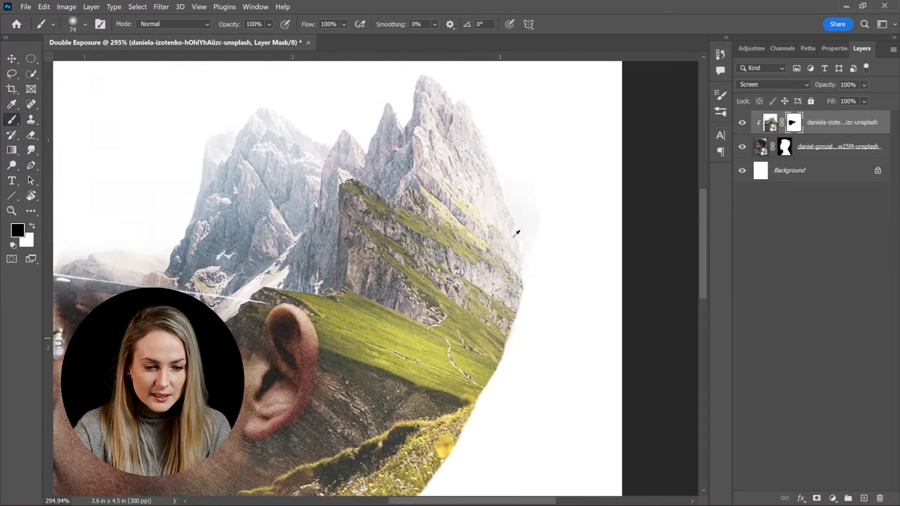
{"action": "scroll", "coordinate": [516, 229], "scroll_direction": "up", "scroll_amount": 6}
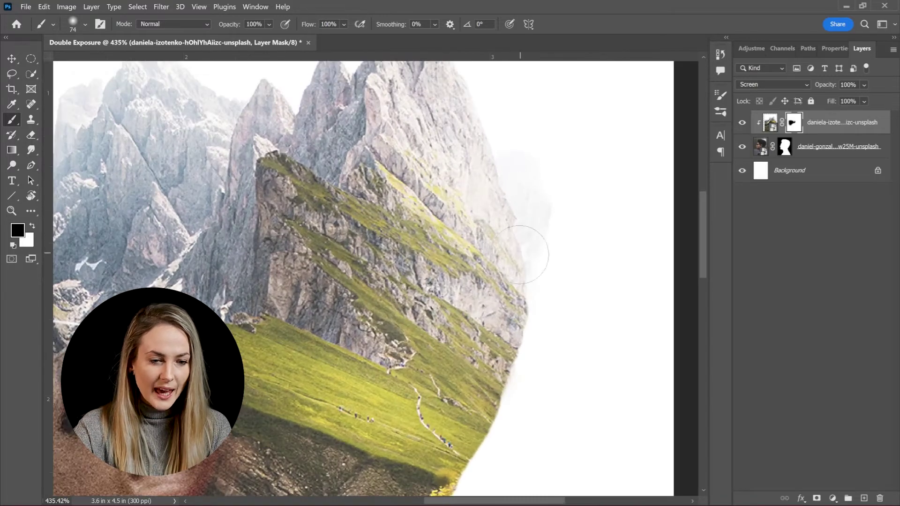
{"action": "left_click_drag", "start_coordinate": [411, 258], "coordinate": [635, 233]}
{"action": "left_click_drag", "start_coordinate": [332, 262], "coordinate": [471, 236]}
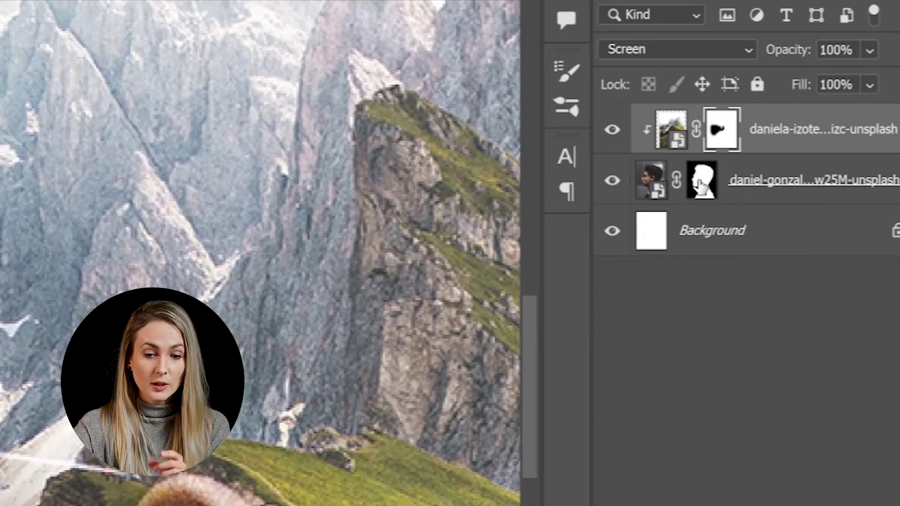
{"action": "left_click", "coordinate": [700, 184]}
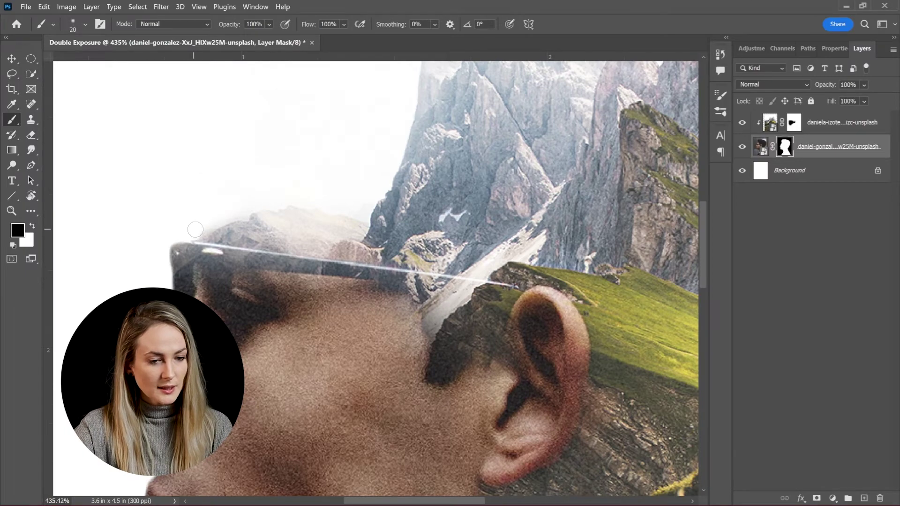
{"action": "left_click_drag", "start_coordinate": [370, 241], "coordinate": [244, 255]}
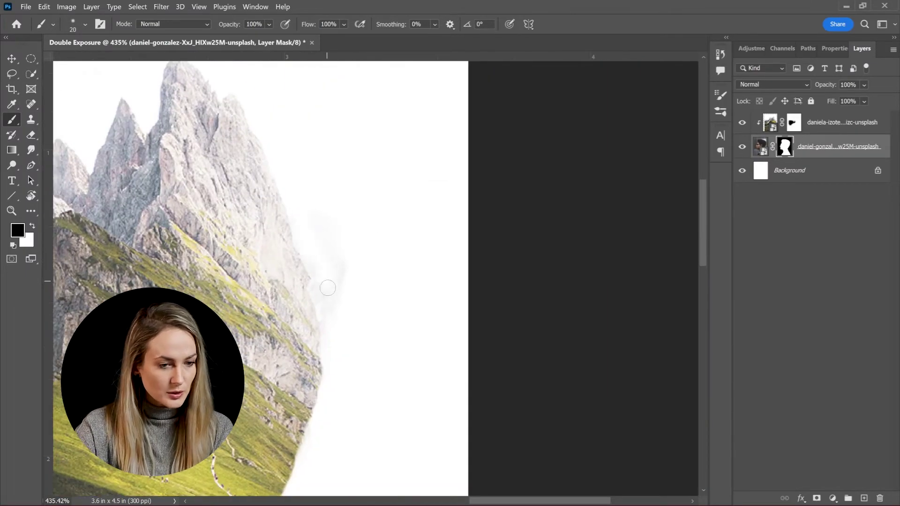
{"action": "key", "text": "bracketright"}
{"action": "key", "text": "bracketright"}
{"action": "key", "text": "bracketright"}
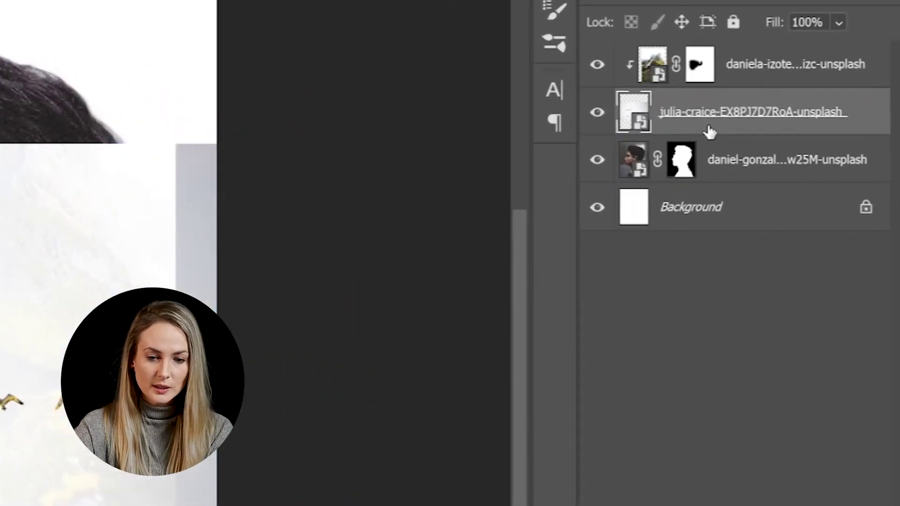
Step: Move the bird photo layer to the top of the layer stack and clip the mountain layer to the portrait again
{"action": "left_click", "coordinate": [736, 159]}
{"action": "left_click", "coordinate": [744, 122]}
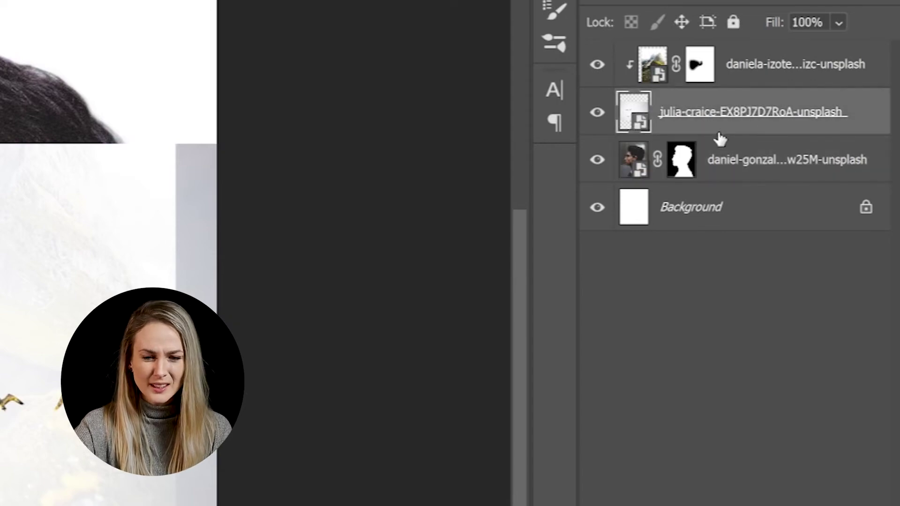
{"action": "left_click_drag", "start_coordinate": [719, 139], "coordinate": [704, 61]}
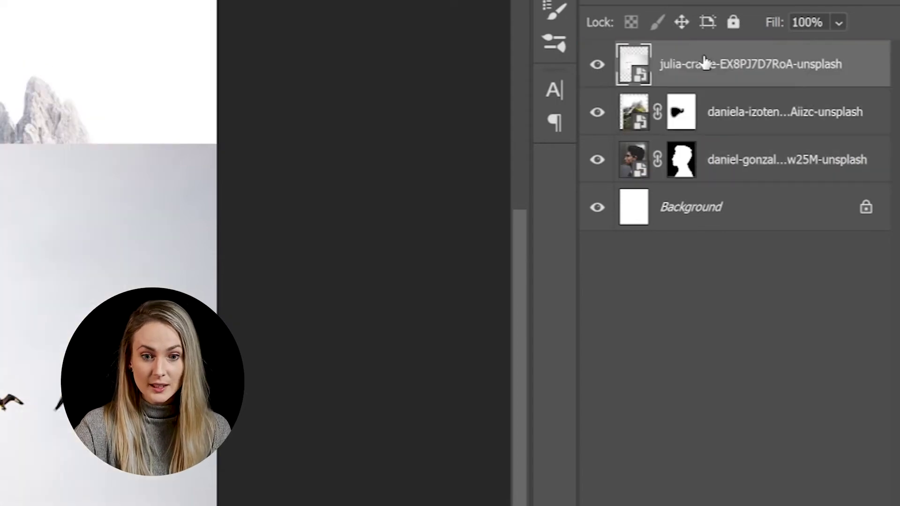
{"action": "left_click", "coordinate": [736, 123]}
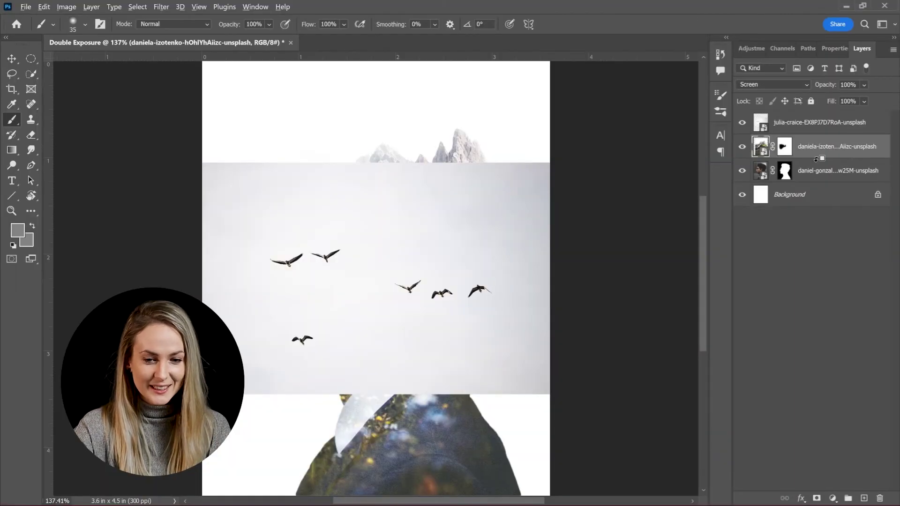
{"action": "left_click", "coordinate": [815, 159], "text": "alt"}
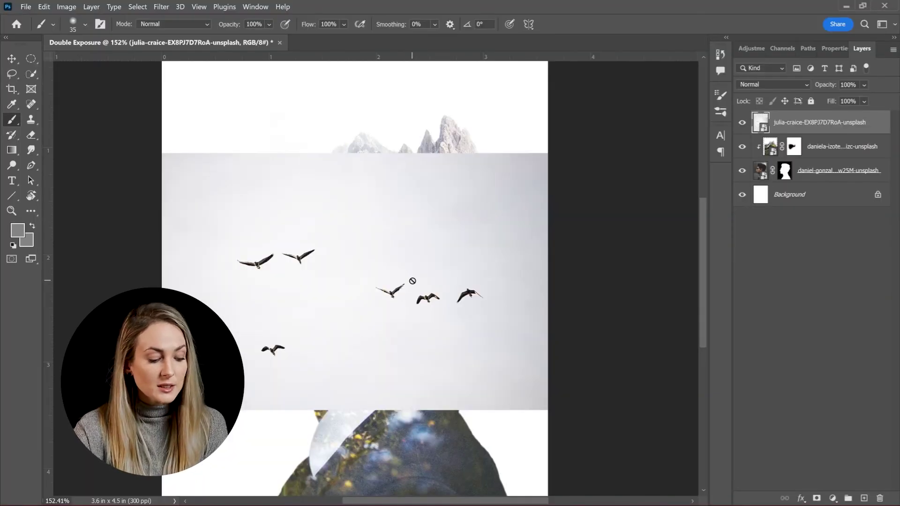
Step: Whiten the bird photo's sky with Levels at a white input of 193 and change its blending mode to hide the white
{"action": "key", "text": "ctrl+l"}
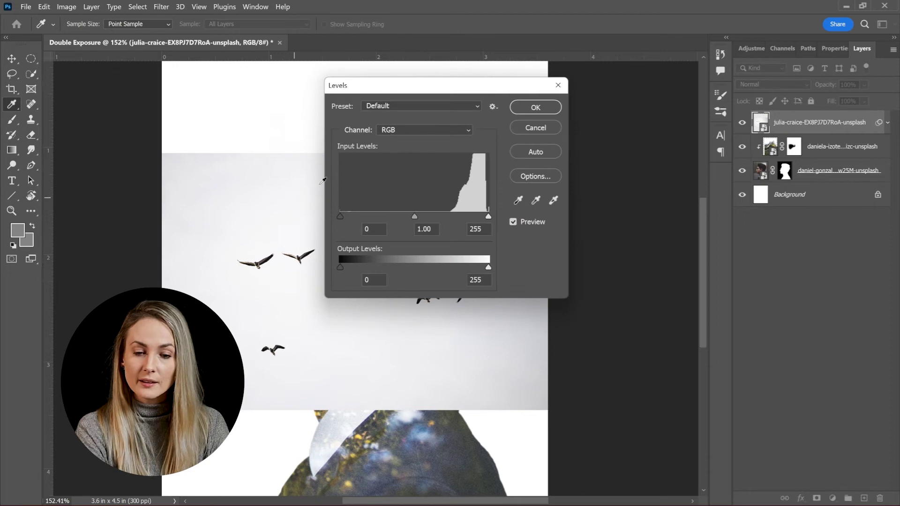
{"action": "left_click_drag", "start_coordinate": [463, 85], "coordinate": [595, 83]}
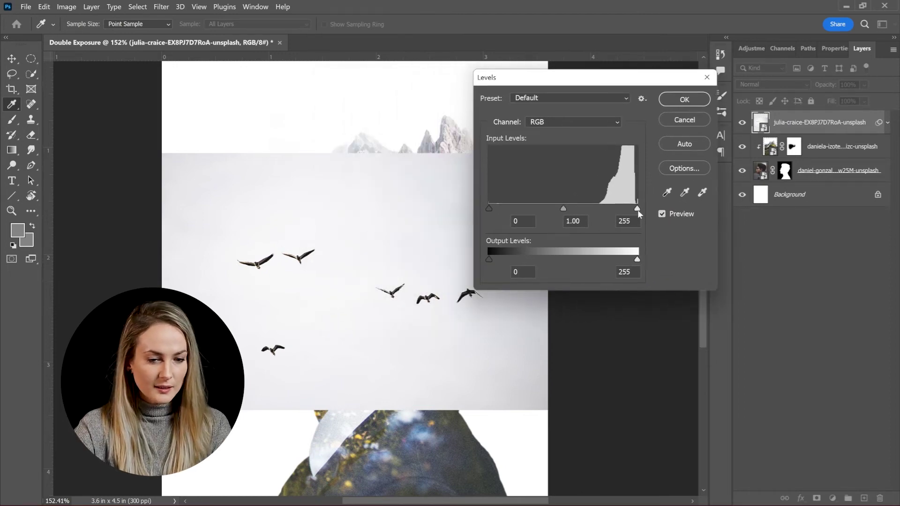
{"action": "left_click_drag", "start_coordinate": [637, 209], "coordinate": [620, 210]}
{"action": "left_click_drag", "start_coordinate": [657, 253], "coordinate": [624, 252]}
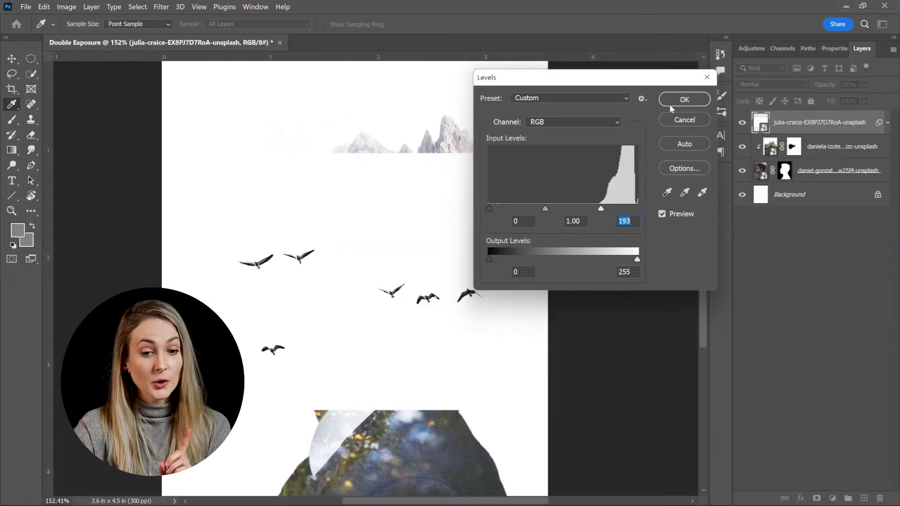
{"action": "key", "text": "Return"}
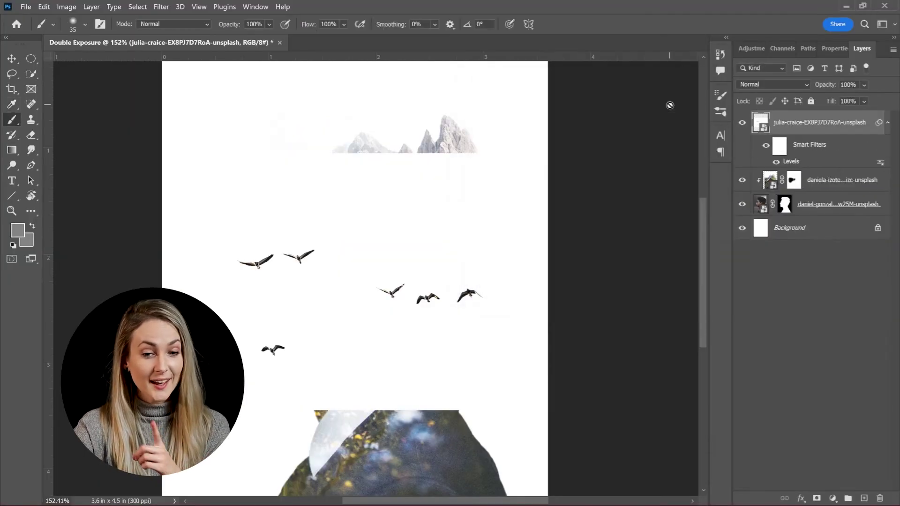
{"action": "left_click", "coordinate": [745, 85]}
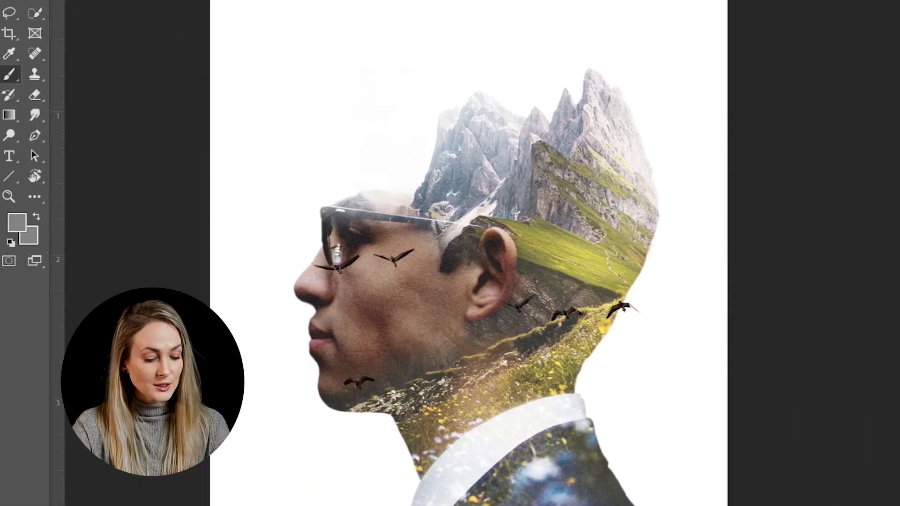
Step: Scale the bird photo down to less than half its width and place it above the man's forehead beside the peaks
{"action": "key", "text": "ctrl+t"}
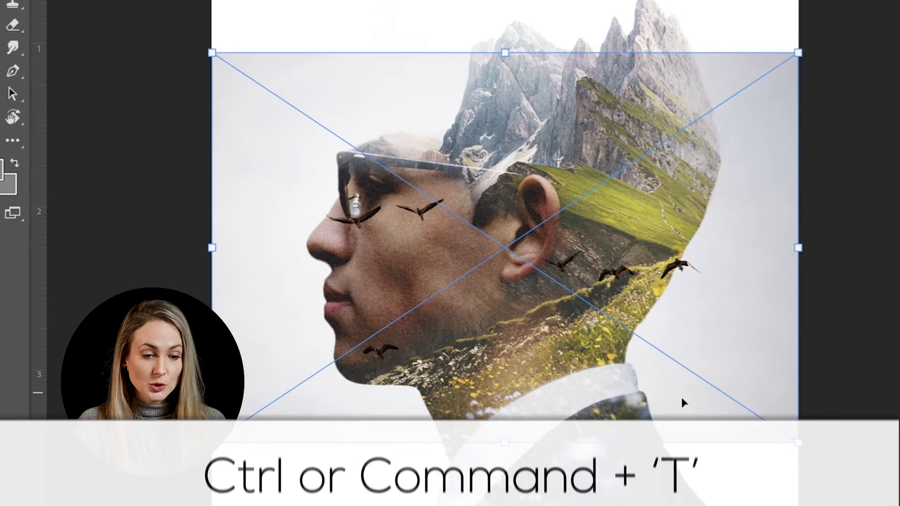
{"action": "left_click_drag", "start_coordinate": [728, 464], "coordinate": [462, 288]}
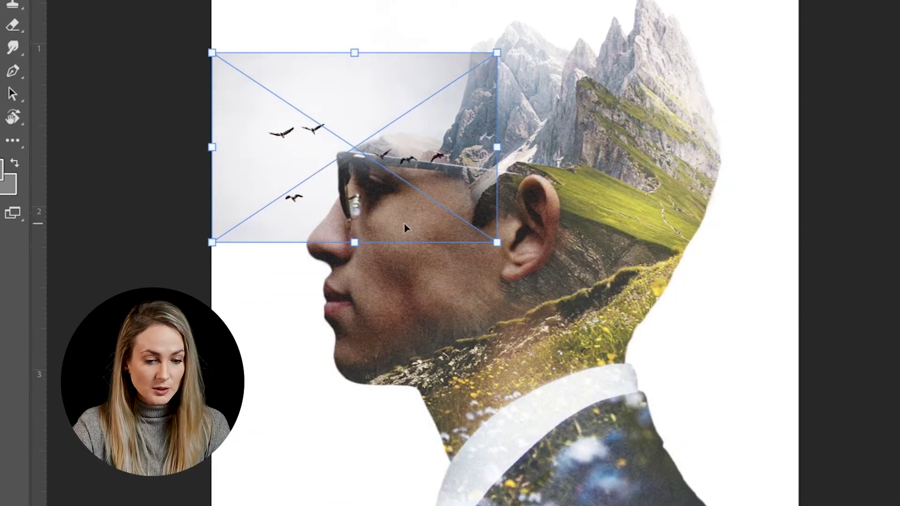
{"action": "left_click_drag", "start_coordinate": [406, 229], "coordinate": [431, 131]}
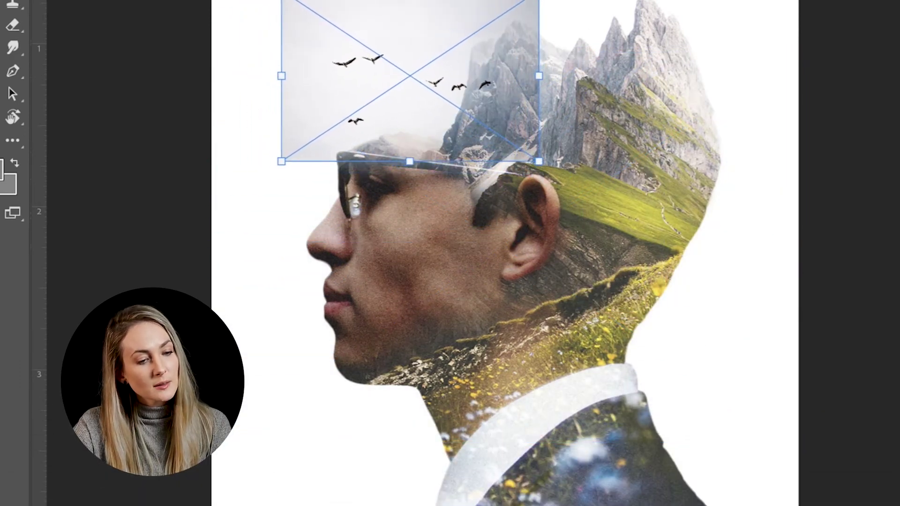